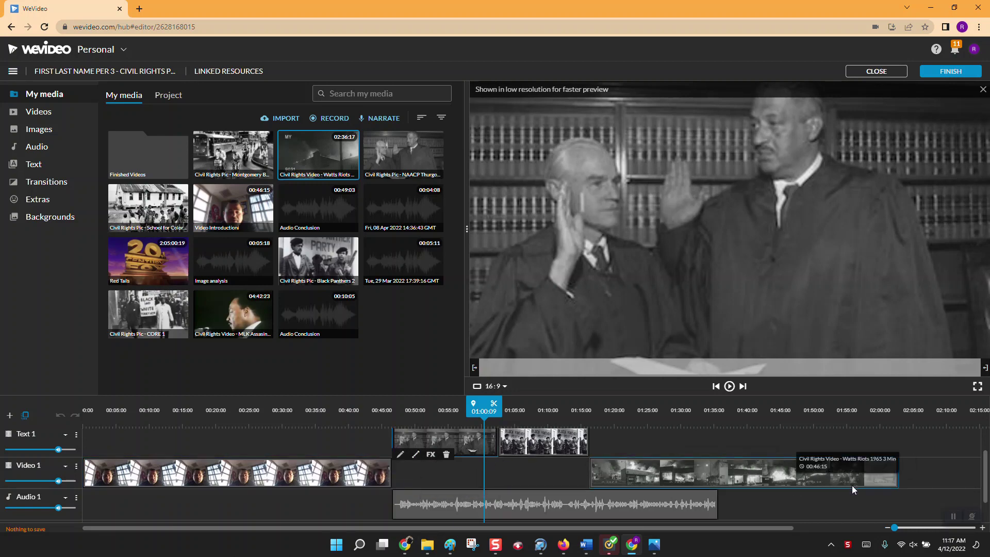
Step: Choose HD 1280x720 export, add YouTube as a destination, and use the judges still as thumbnail
{"action": "left_click", "coordinate": [947, 72]}
{"action": "left_click", "coordinate": [679, 213]}
{"action": "left_click", "coordinate": [574, 292]}
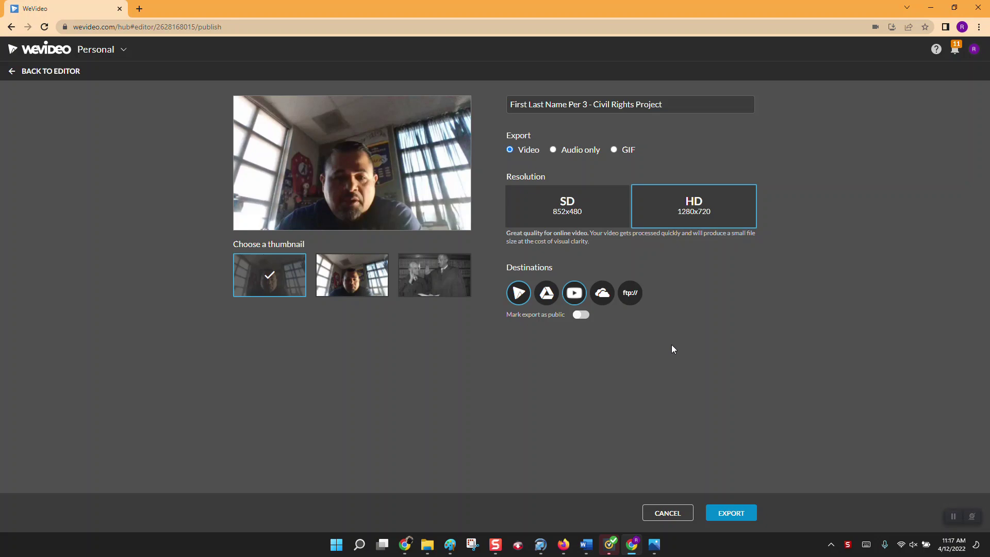
{"action": "left_click", "coordinate": [450, 289]}
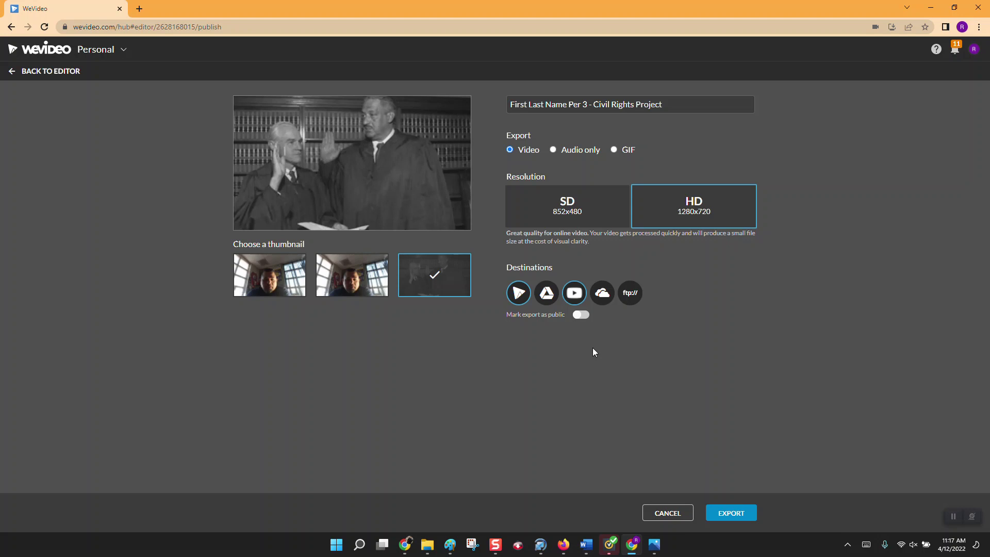
{"action": "left_click", "coordinate": [576, 295]}
Step: Export the Civil Rights Project video and download the finished 52.2 MB MP4
{"action": "left_click", "coordinate": [731, 515]}
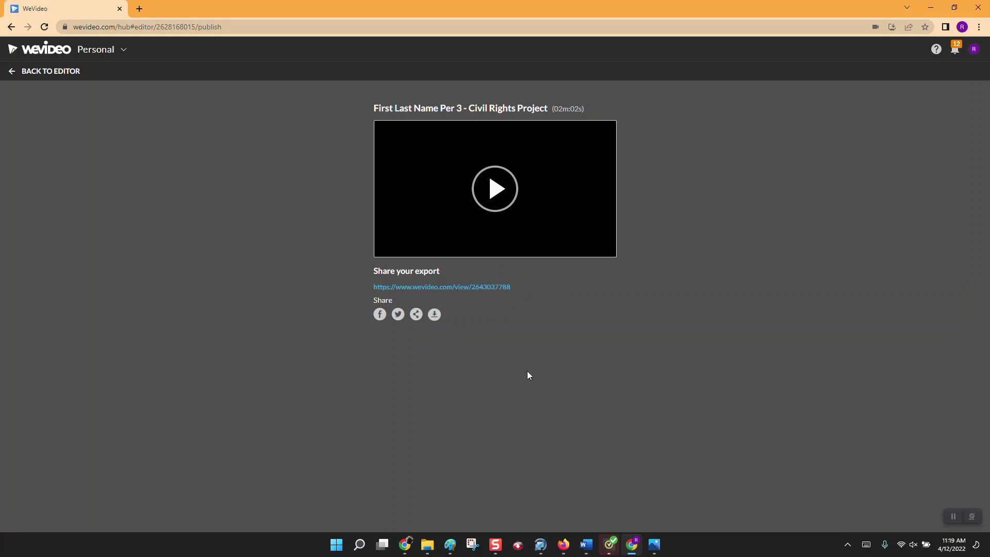
{"action": "left_click", "coordinate": [435, 315]}
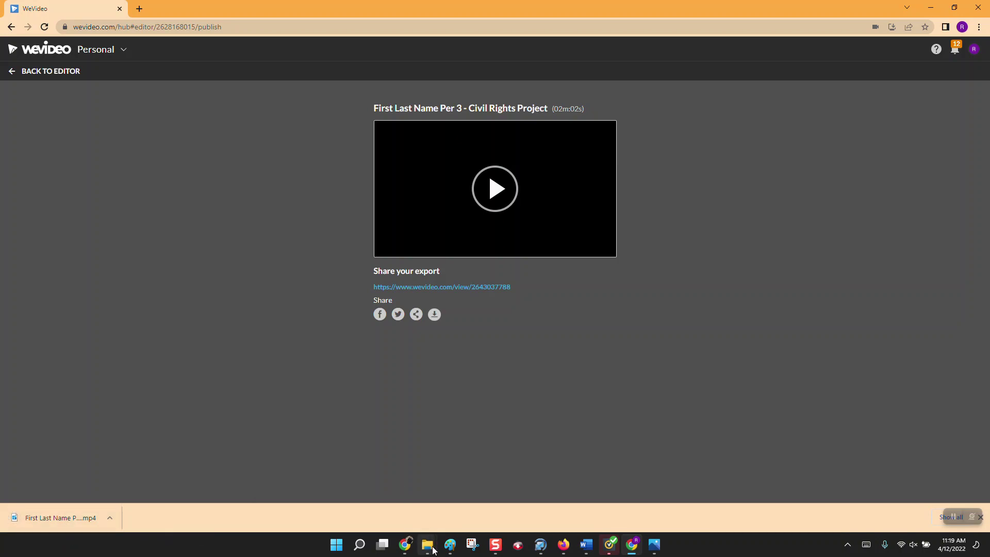
Step: Check the new 52.2 MB MP4 in the Downloads folder, then go back to the WeVideo share page
{"action": "mouse_move", "coordinate": [433, 549]}
{"action": "left_click", "coordinate": [526, 495]}
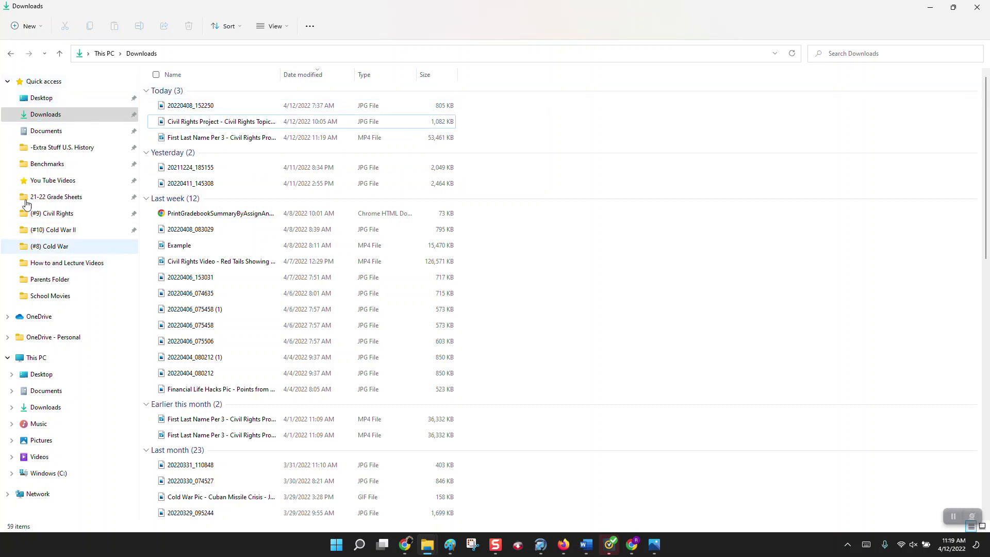
{"action": "left_click", "coordinate": [42, 118]}
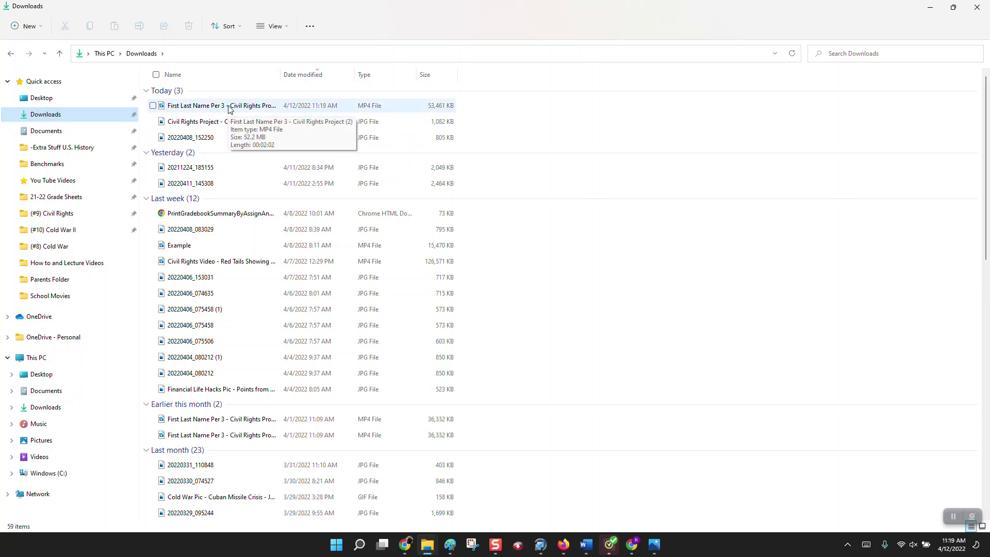
{"action": "left_click", "coordinate": [230, 106]}
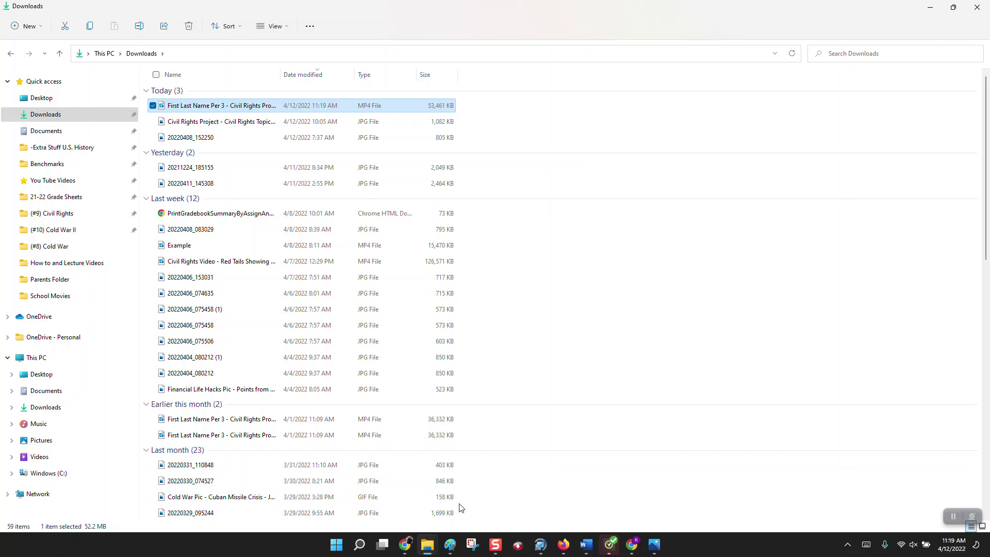
{"action": "left_click", "coordinate": [632, 544]}
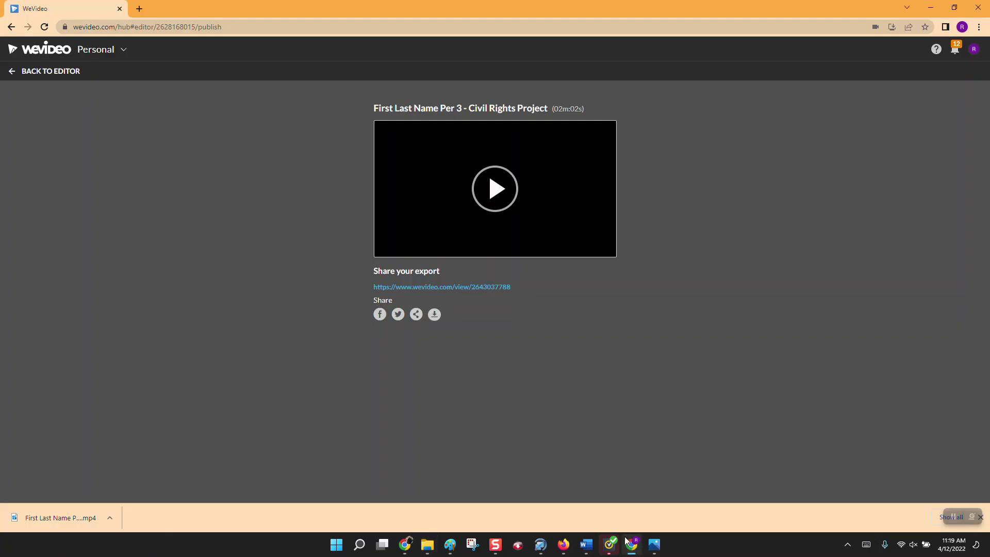
Step: Load youtube.com in a new tab and allow its notifications
{"action": "left_click", "coordinate": [140, 8]}
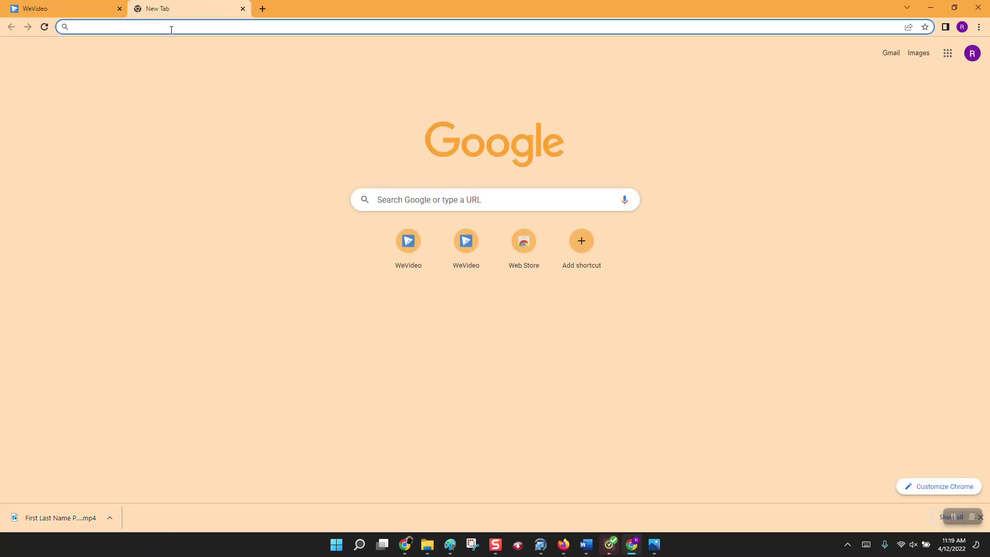
{"action": "type", "text": "youtube.com"}
{"action": "key", "text": "Return"}
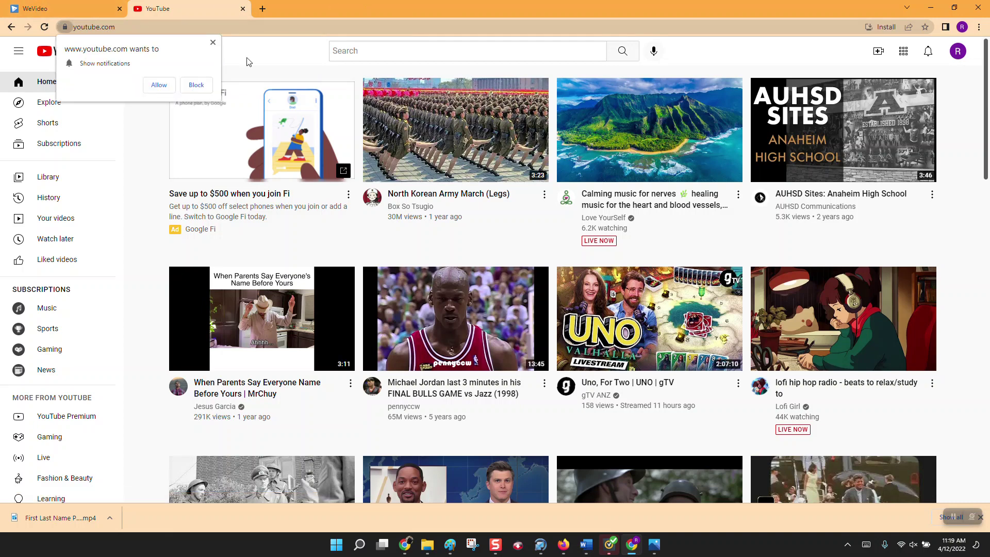
{"action": "left_click", "coordinate": [158, 85]}
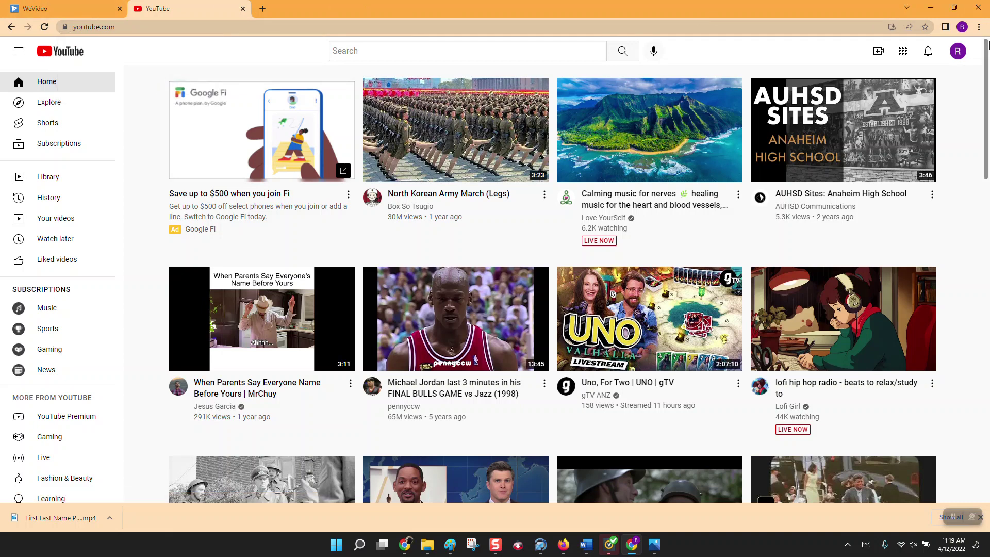
Step: Choose Create > Upload video to open the YouTube Studio upload dialog
{"action": "left_click", "coordinate": [957, 51]}
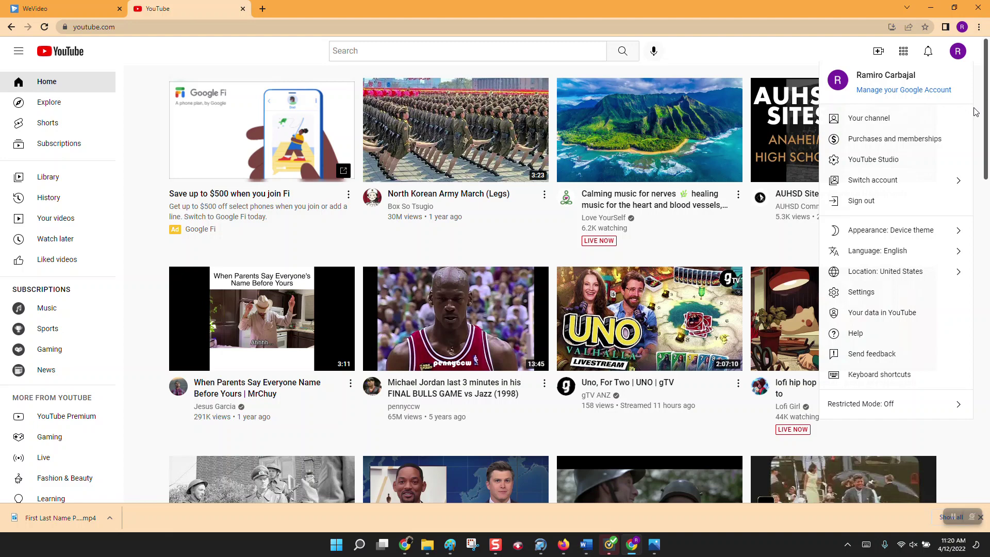
{"action": "left_click", "coordinate": [879, 53]}
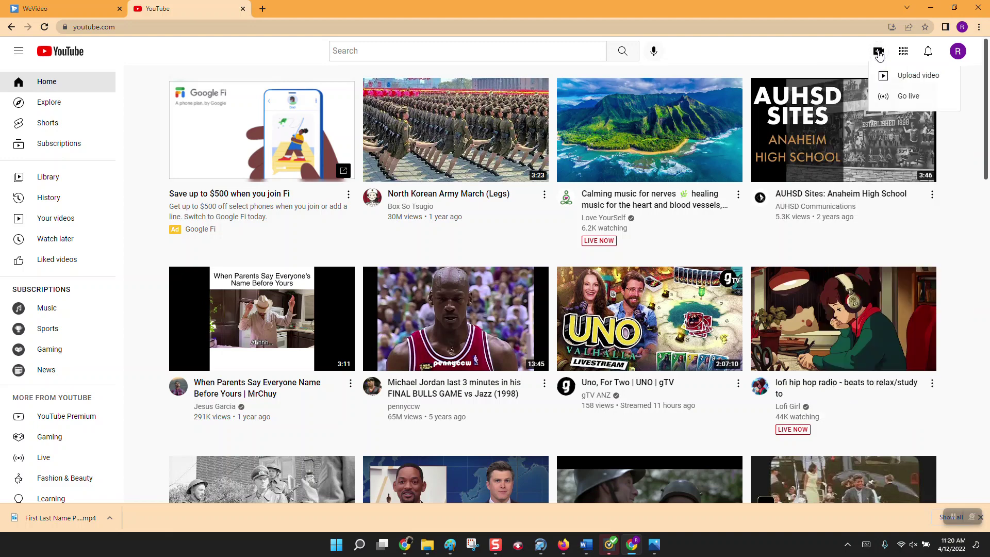
{"action": "left_click", "coordinate": [909, 75]}
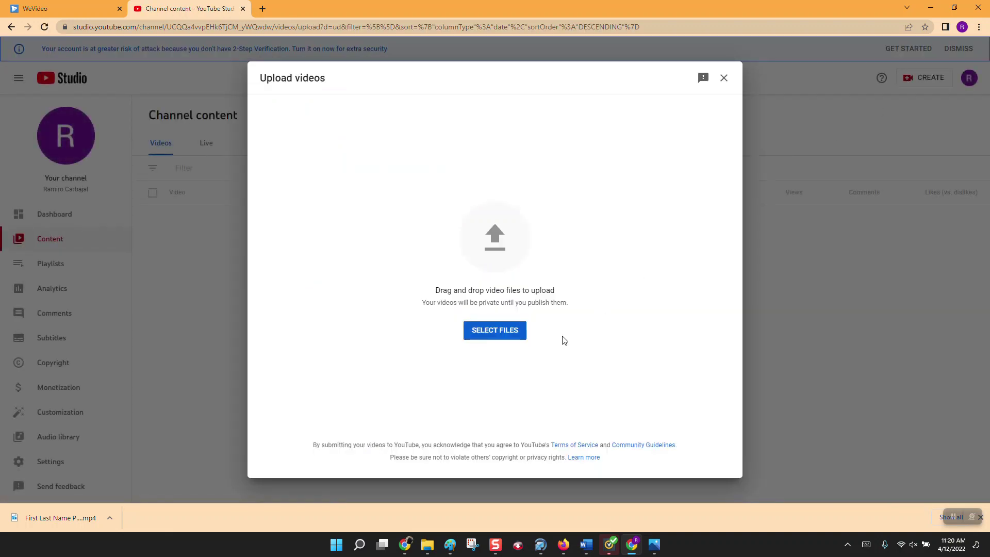
Step: Upload the Civil Rights Project (2) MP4 from the Downloads folder
{"action": "left_click", "coordinate": [499, 331]}
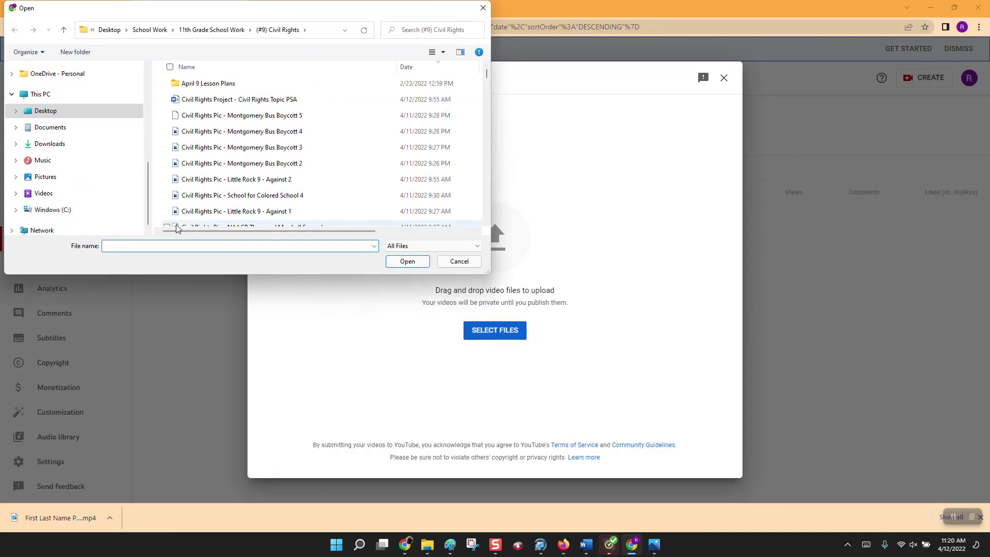
{"action": "left_click", "coordinate": [50, 144]}
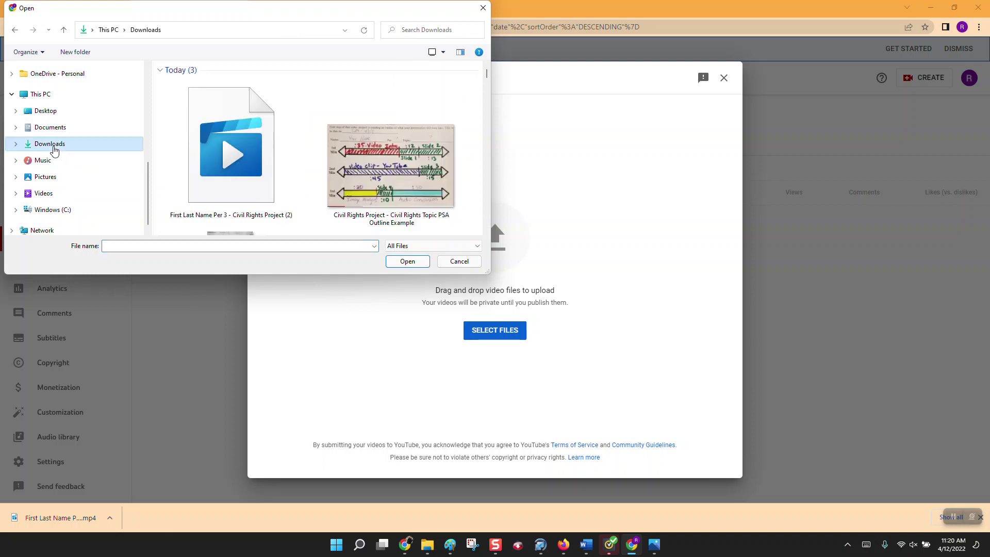
{"action": "left_click", "coordinate": [209, 179]}
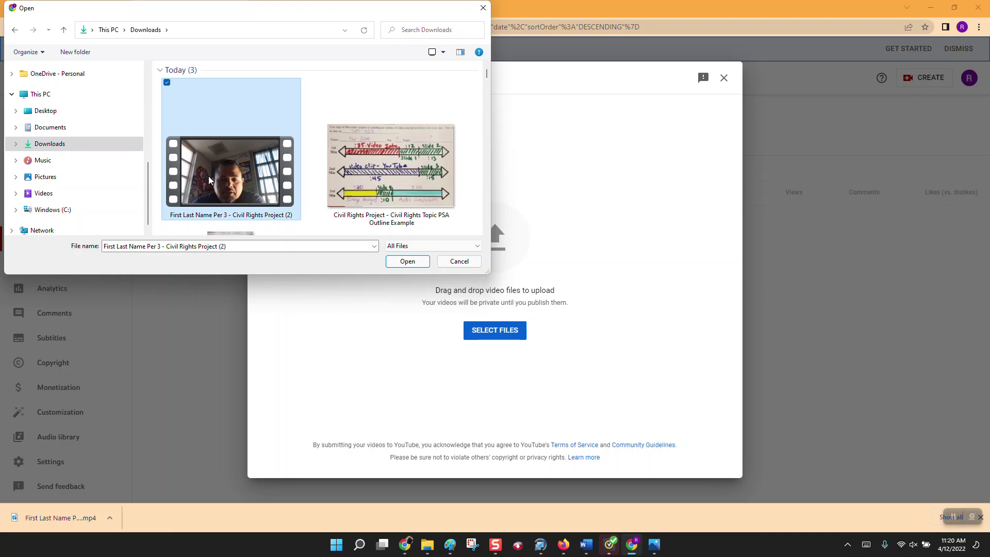
{"action": "left_click", "coordinate": [406, 261]}
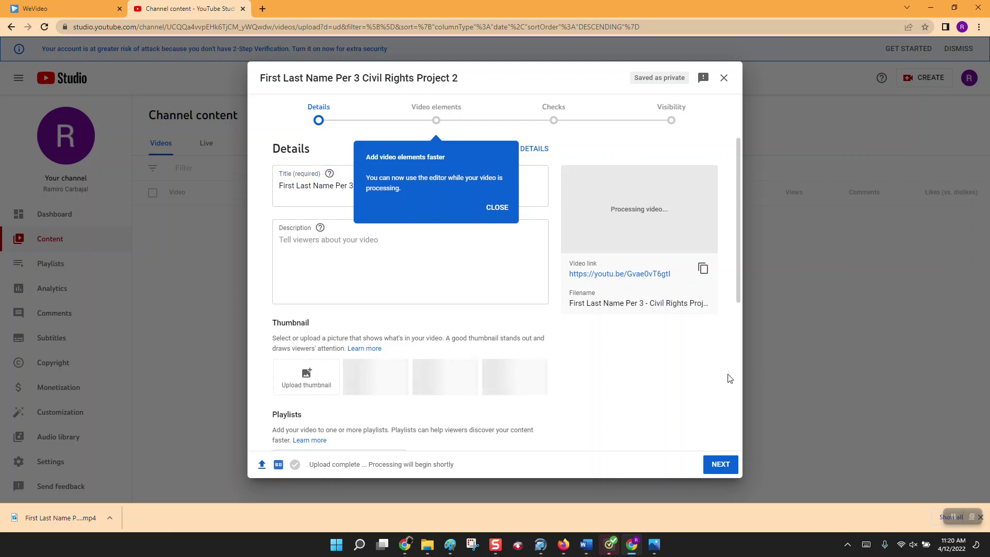
Step: Dismiss the tip popups and mark the video as made for kids
{"action": "left_click", "coordinate": [497, 207]}
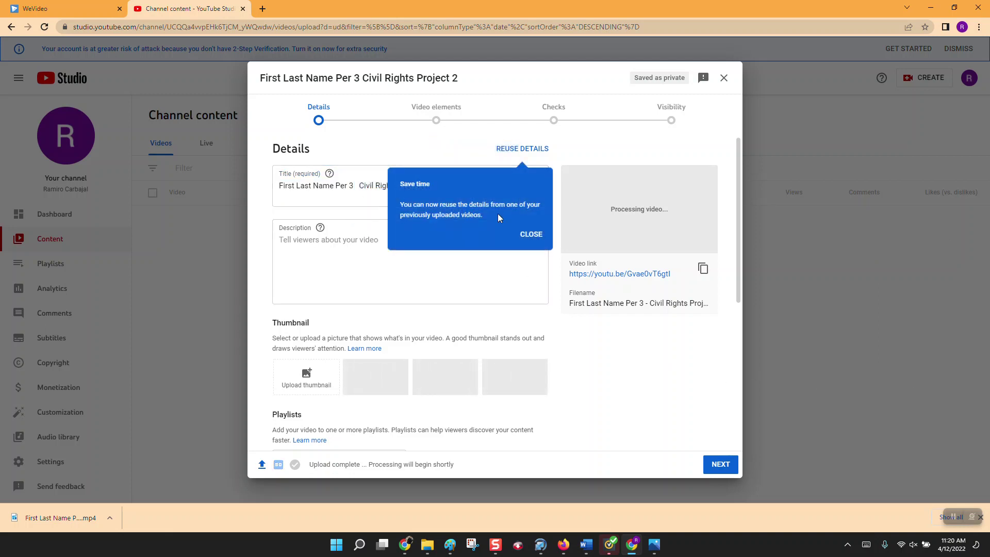
{"action": "left_click", "coordinate": [530, 234]}
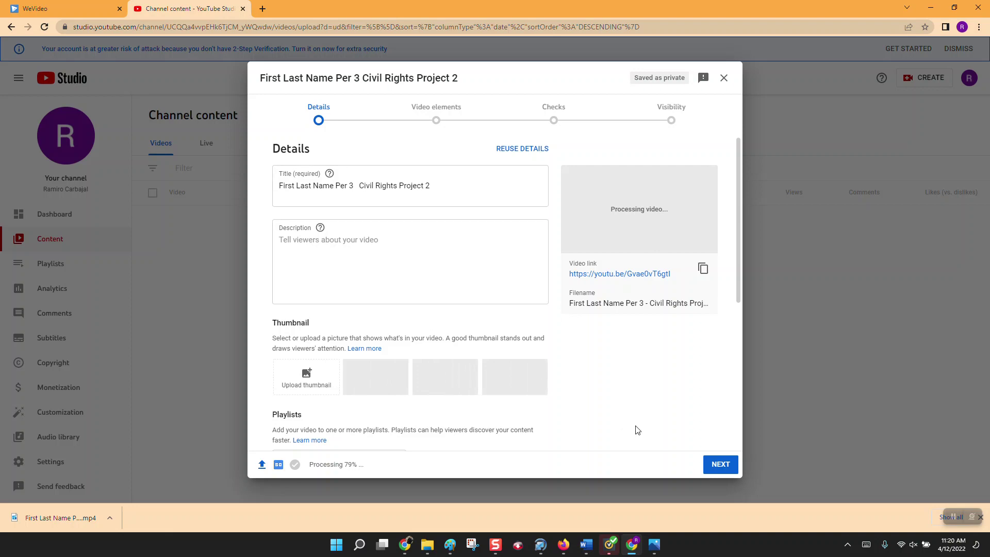
{"action": "left_click", "coordinate": [719, 466]}
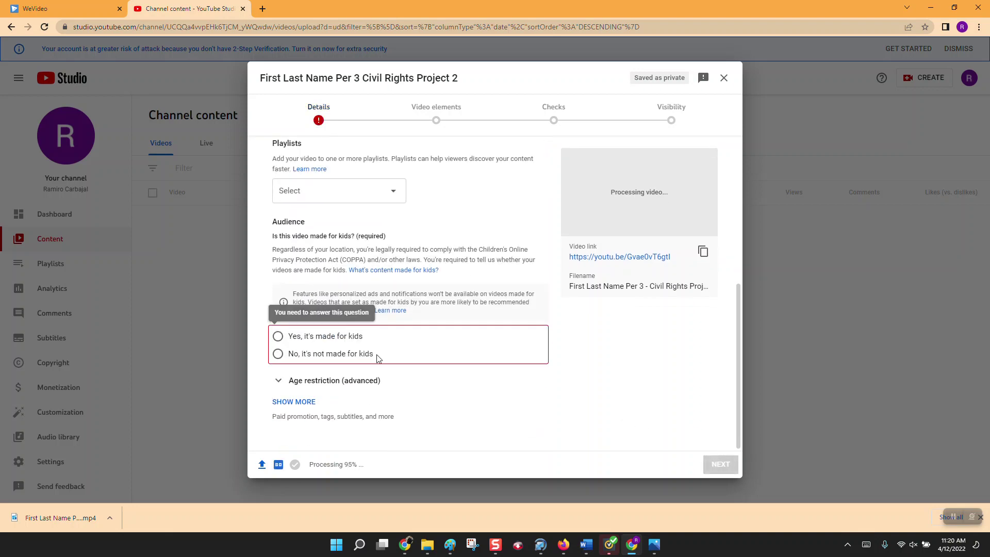
{"action": "left_click", "coordinate": [334, 343]}
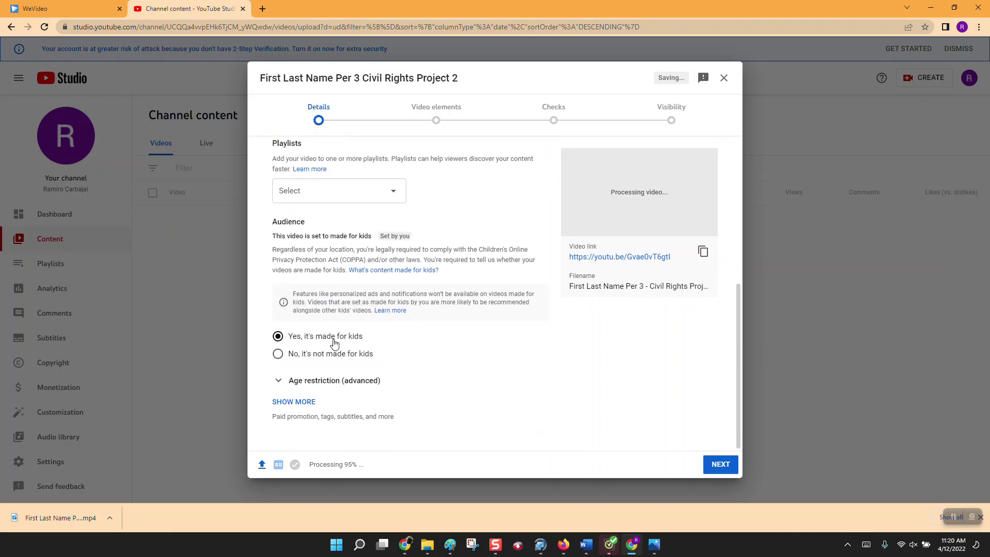
Step: Advance through Video elements to the Checks step, which finds no copyright issues
{"action": "left_click", "coordinate": [719, 464]}
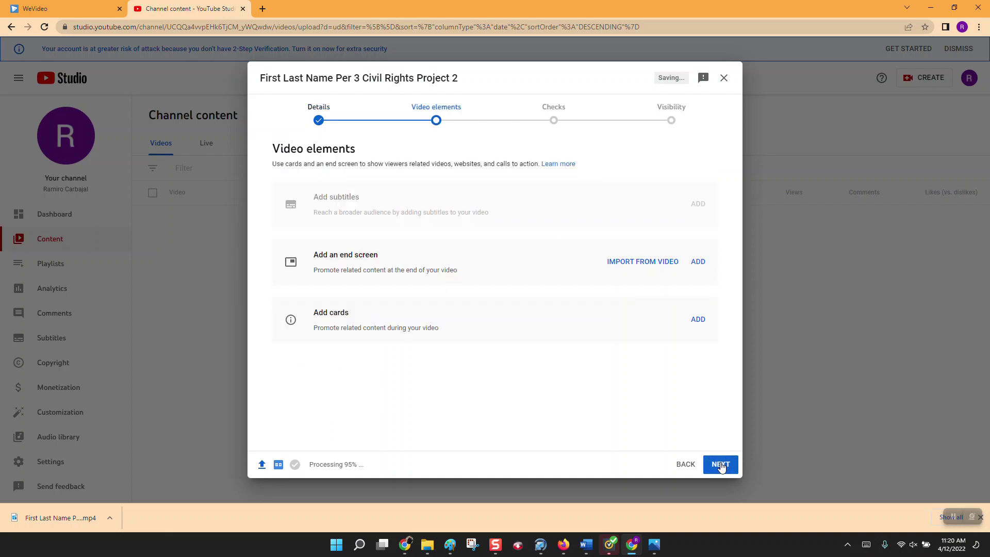
{"action": "left_click", "coordinate": [719, 464]}
{"action": "left_click", "coordinate": [720, 464]}
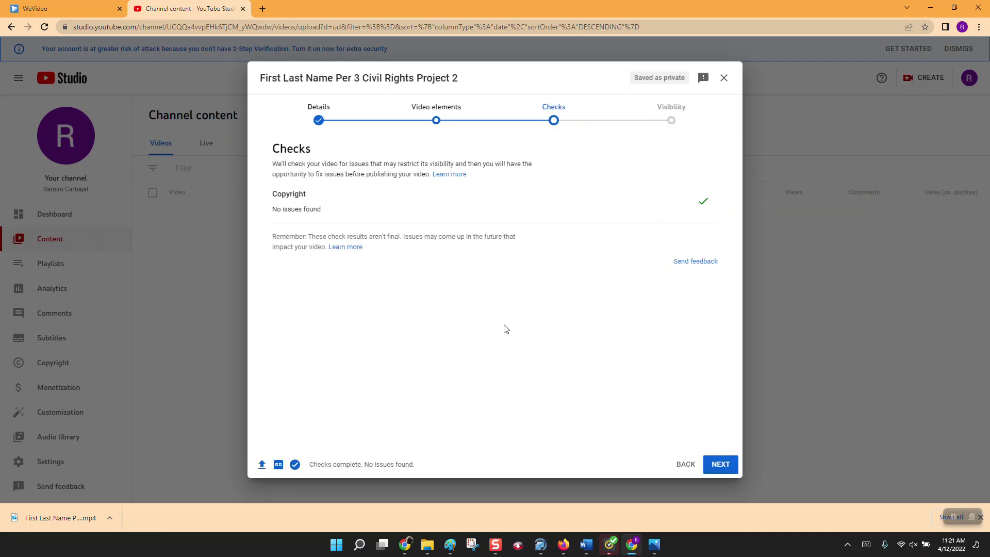
Step: Set visibility to Public, publish the video, and close the Video published confirmation
{"action": "left_click", "coordinate": [720, 465]}
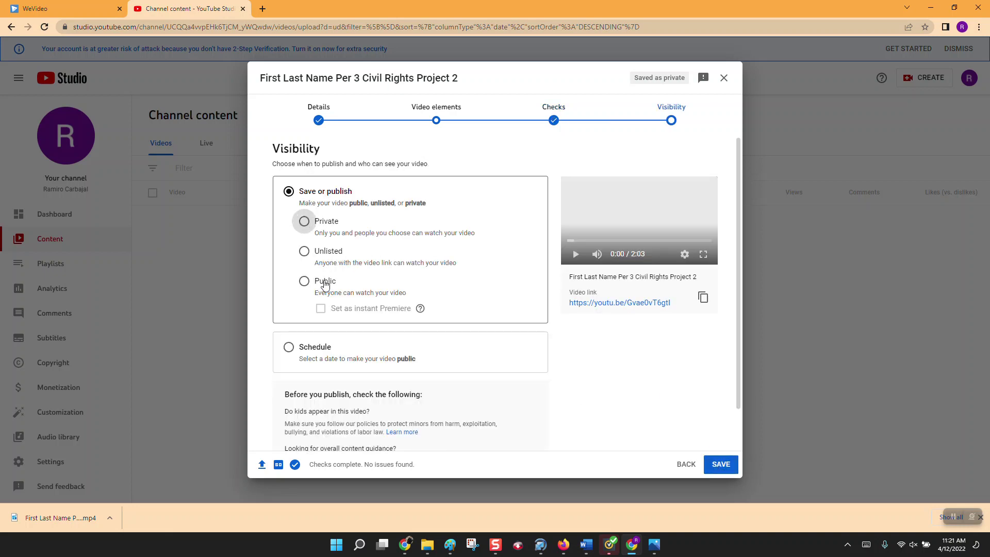
{"action": "left_click", "coordinate": [325, 285]}
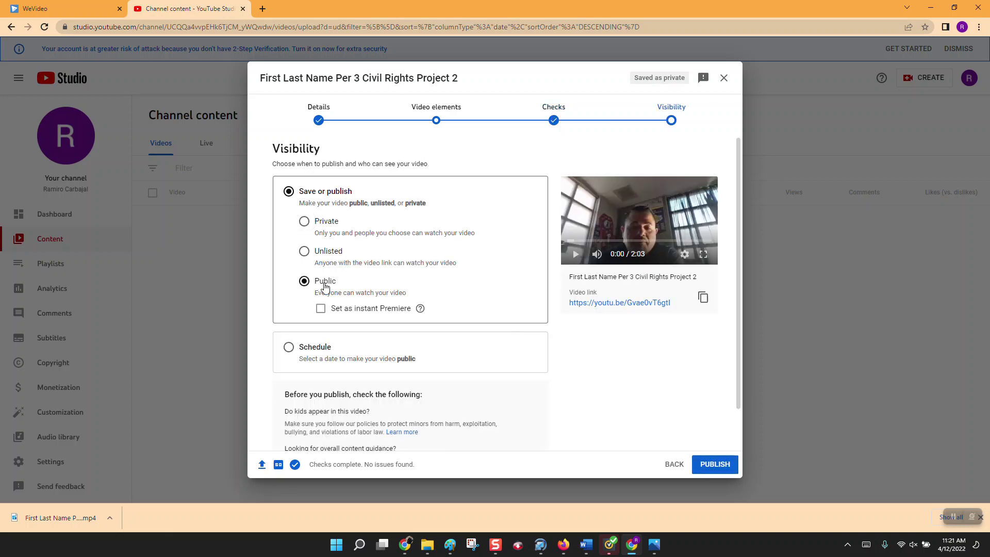
{"action": "left_click", "coordinate": [721, 465]}
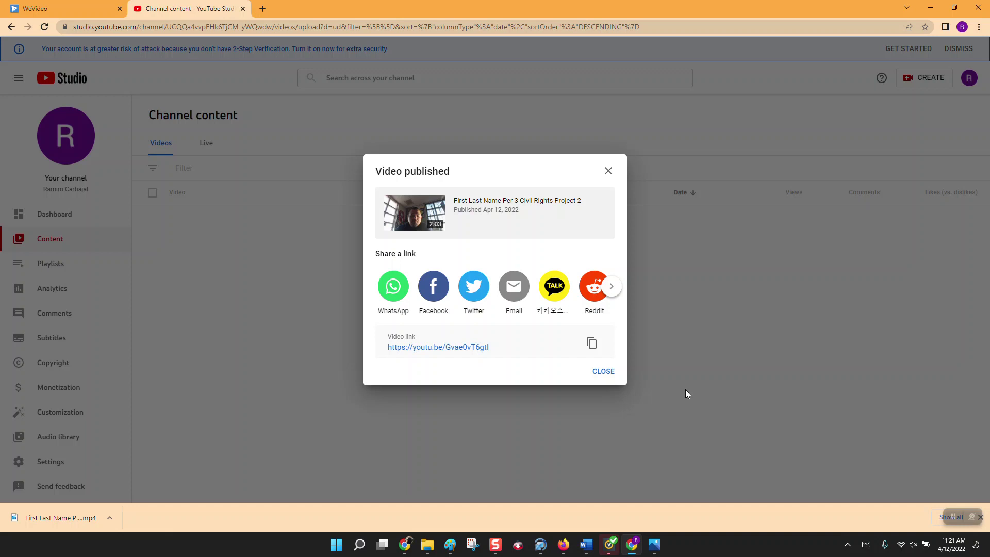
{"action": "left_click", "coordinate": [604, 372]}
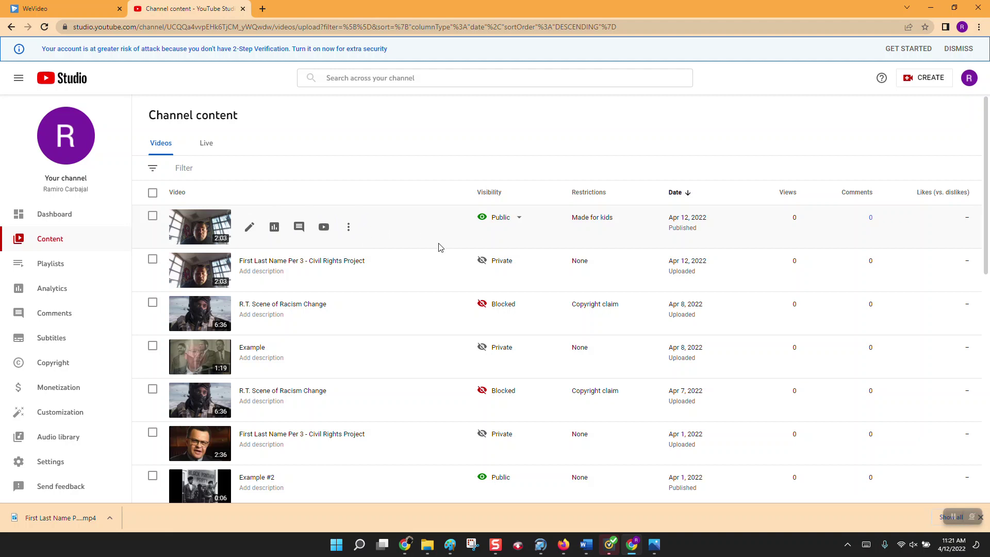
Step: Open the video's YouTube watch page, toggle sound, and skip ahead to about 0:31
{"action": "left_click", "coordinate": [323, 227]}
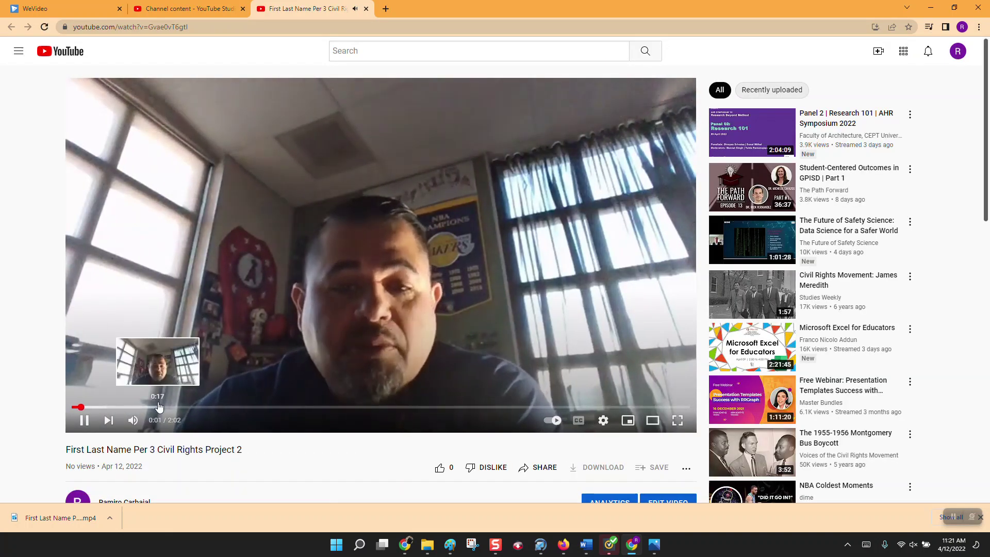
{"action": "key", "text": "XF86AudioMute"}
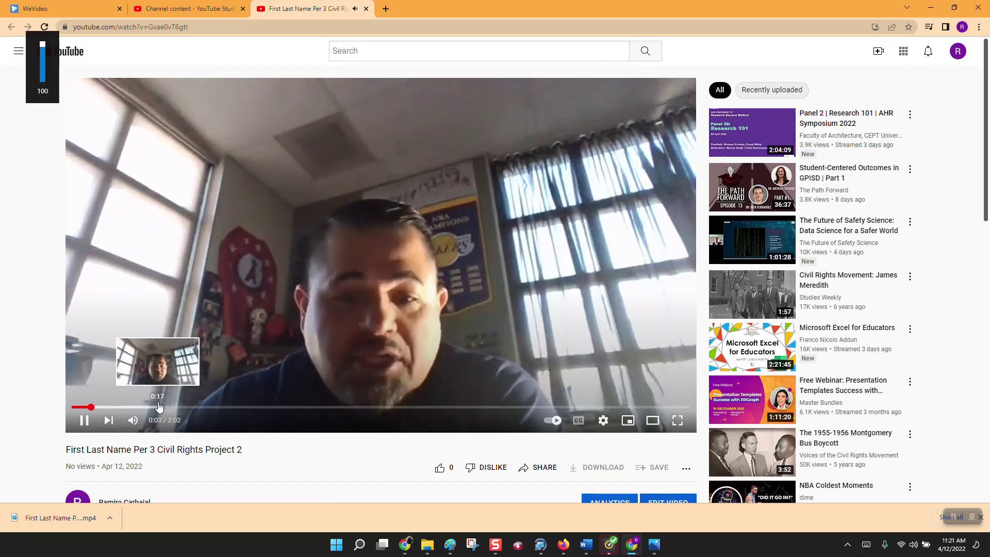
{"action": "key", "text": "XF86AudioMute"}
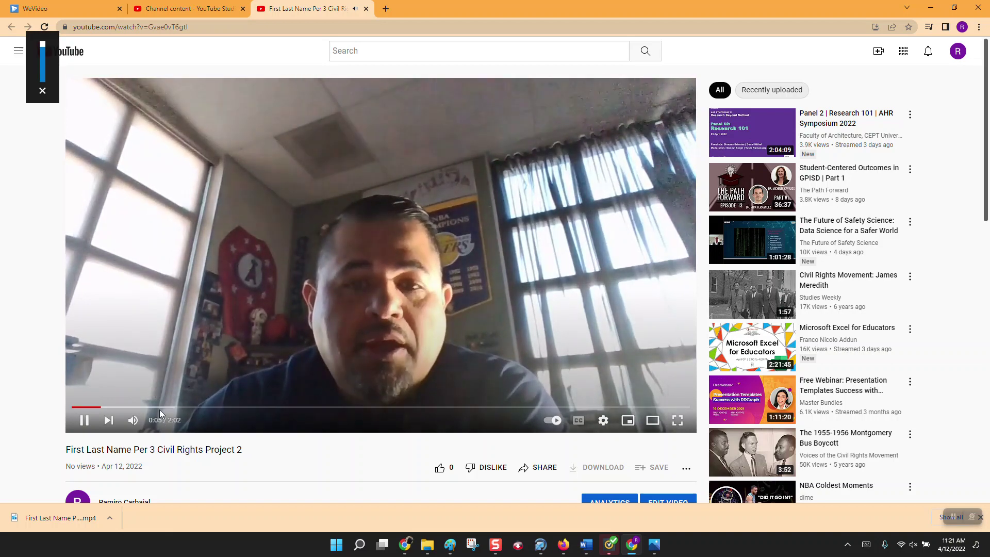
{"action": "left_click_drag", "start_coordinate": [160, 411], "coordinate": [338, 409]}
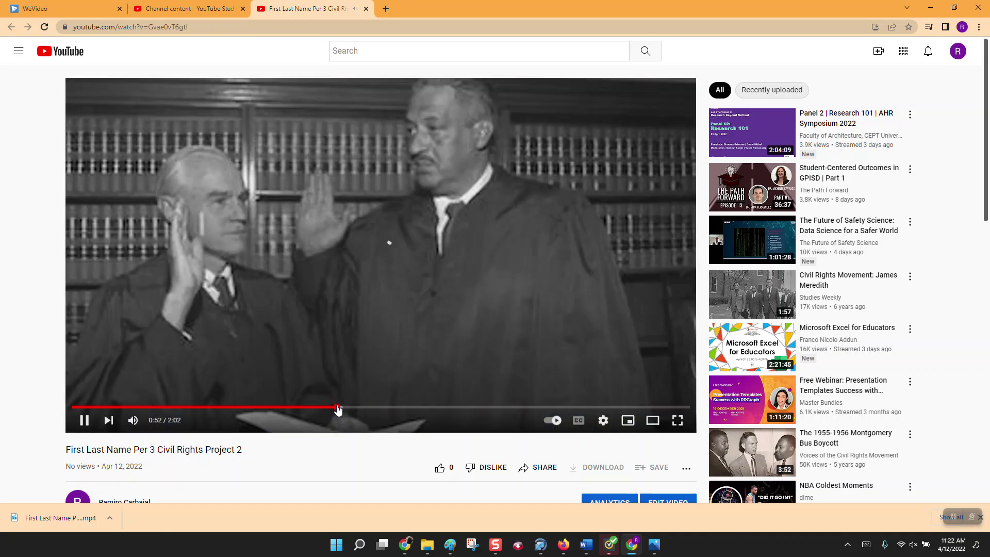
Step: Copy the video's URL from the address bar
{"action": "left_click", "coordinate": [129, 29]}
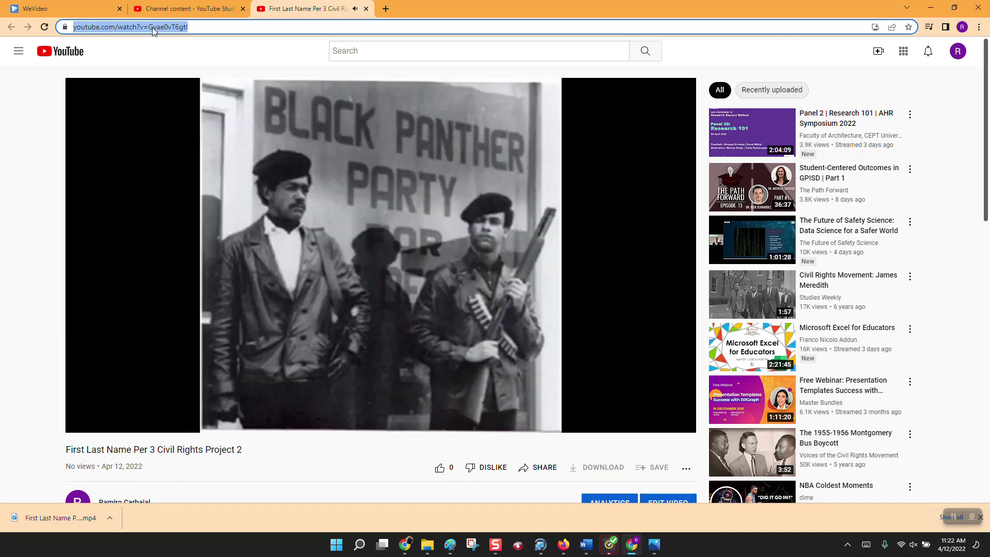
{"action": "right_click", "coordinate": [152, 27]}
{"action": "left_click", "coordinate": [192, 101]}
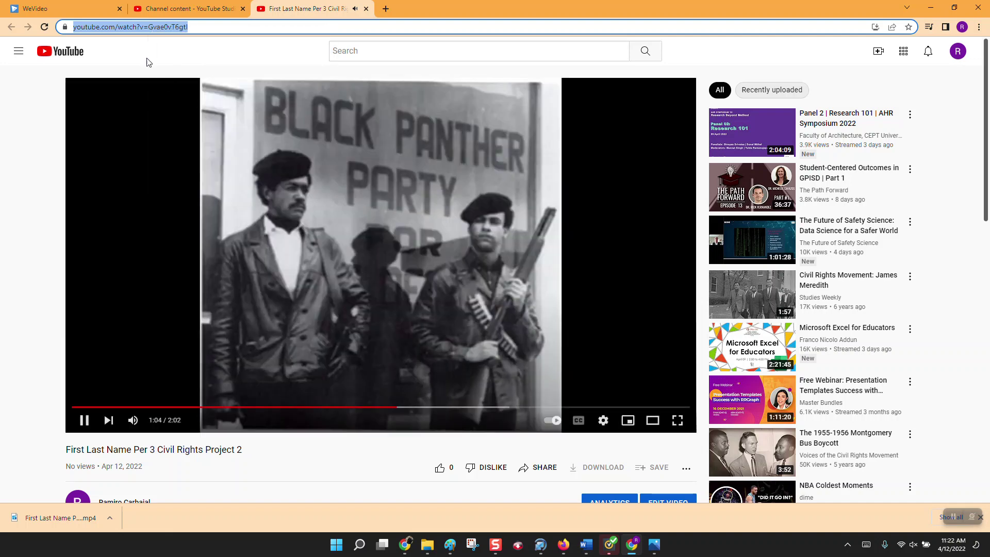